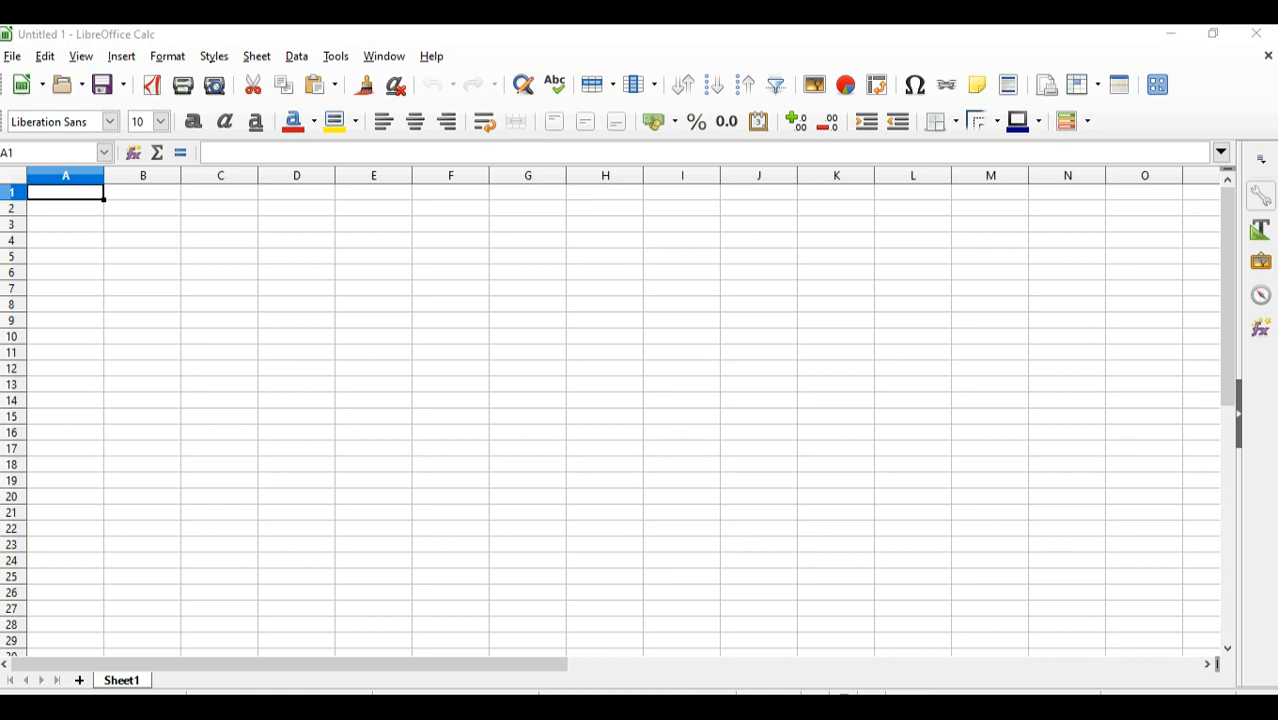
Switch to Notepad to review the pipe-separated Area, Product and Sale records in mydata, and return to LibreOffice Calc.
key("alt+Tab")
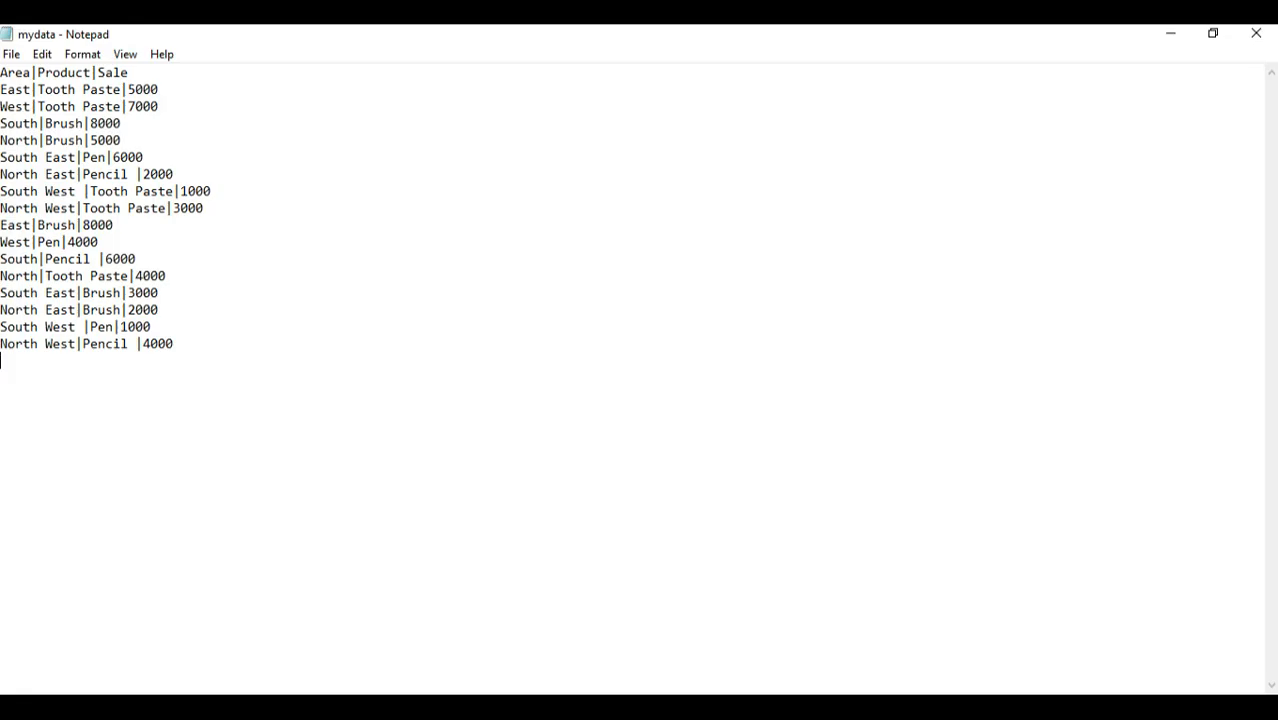
left_click(159, 90)
left_click(38, 73)
key("alt+Tab")
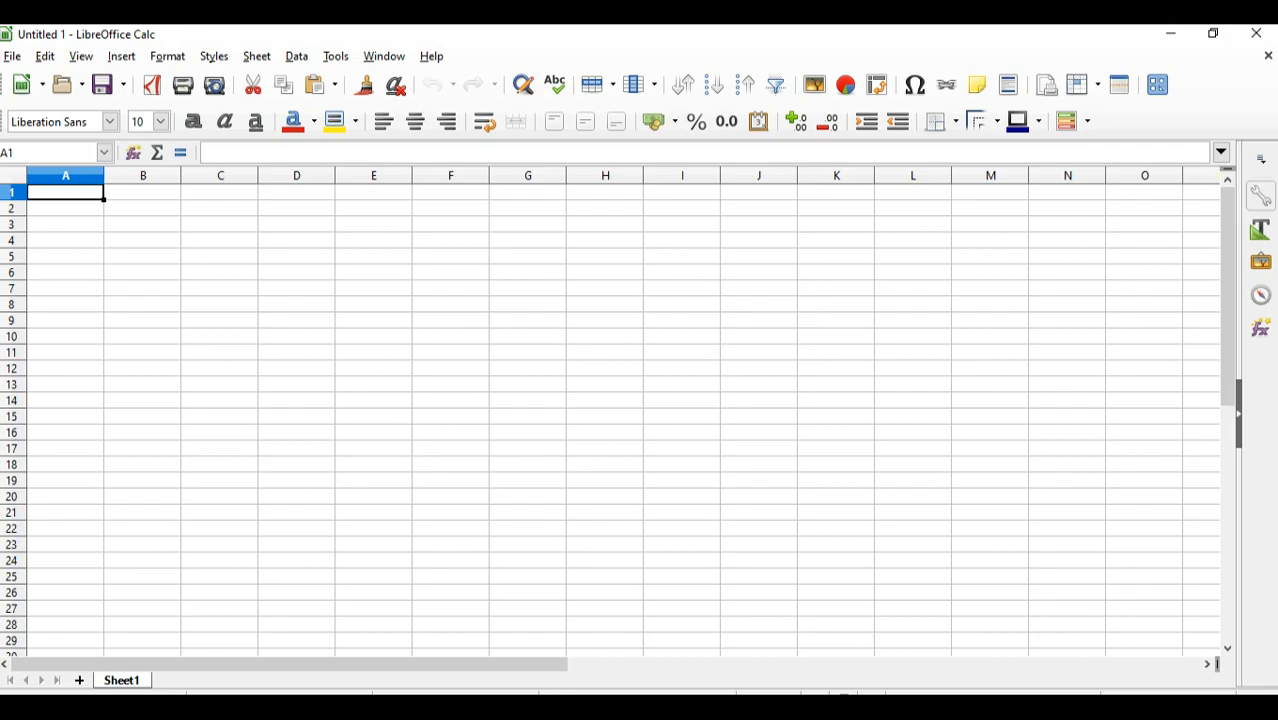
Open the text file mydata from the AWS folder, accepting the default text import settings.
key("alt+f")
key("Right")
key("Left")
key("Right")
key("Down")
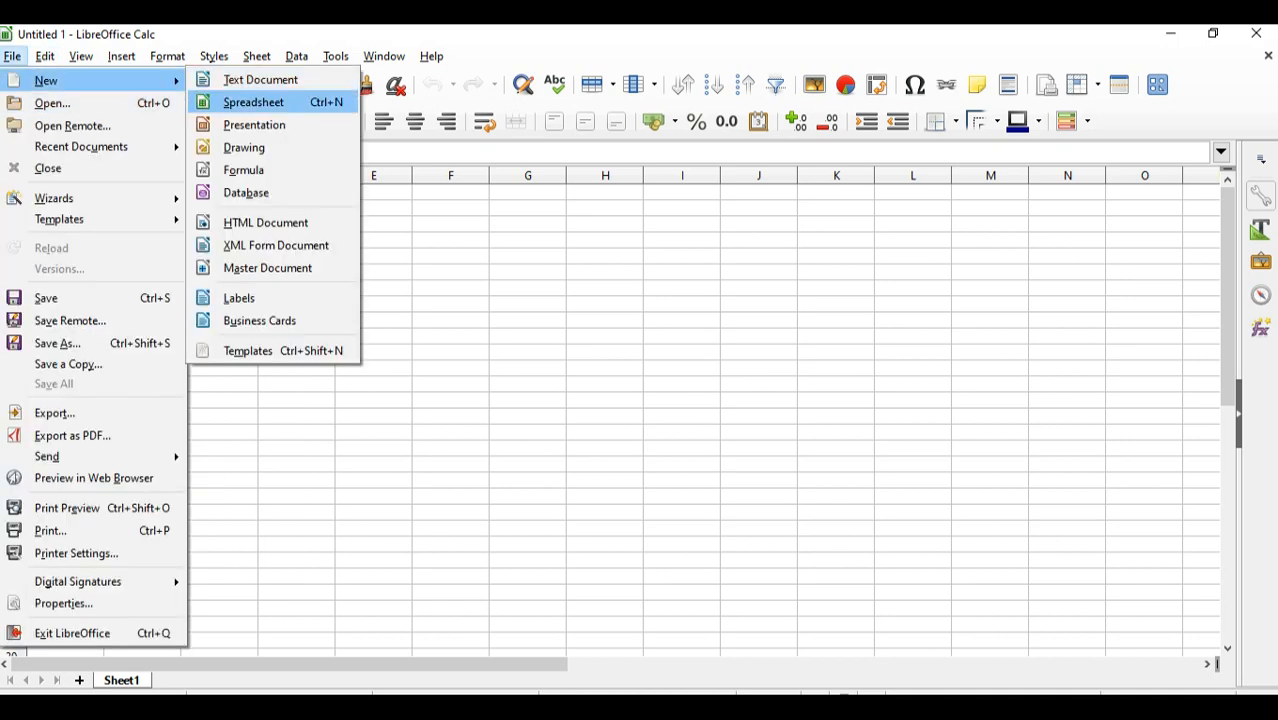
key("Down")
key("Down")
key("Up")
key("Up")
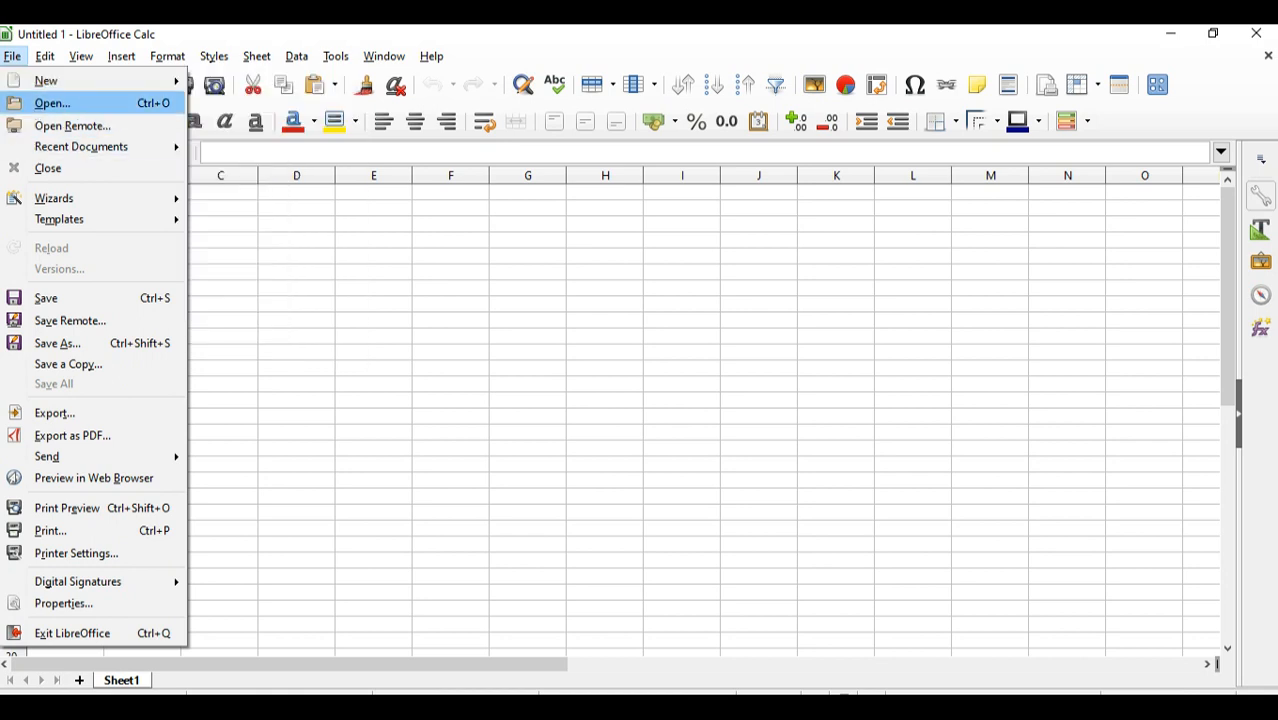
left_click(70, 103)
left_click(217, 322)
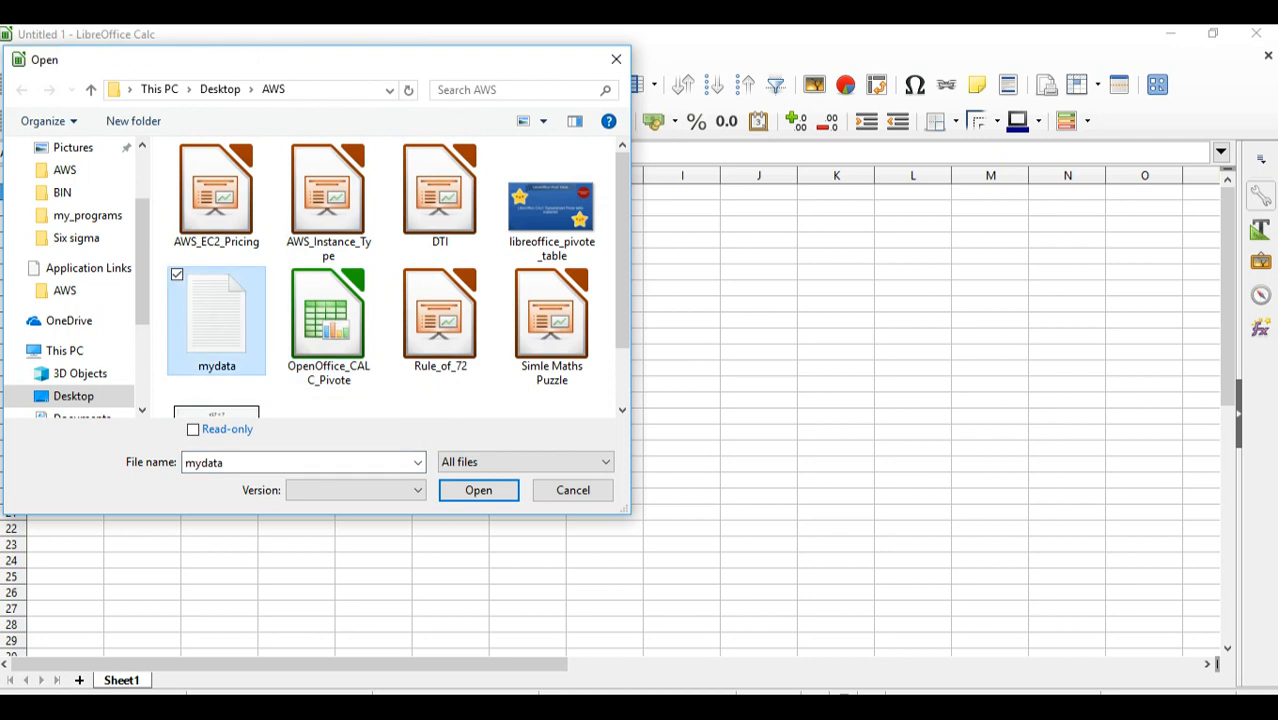
key("Return")
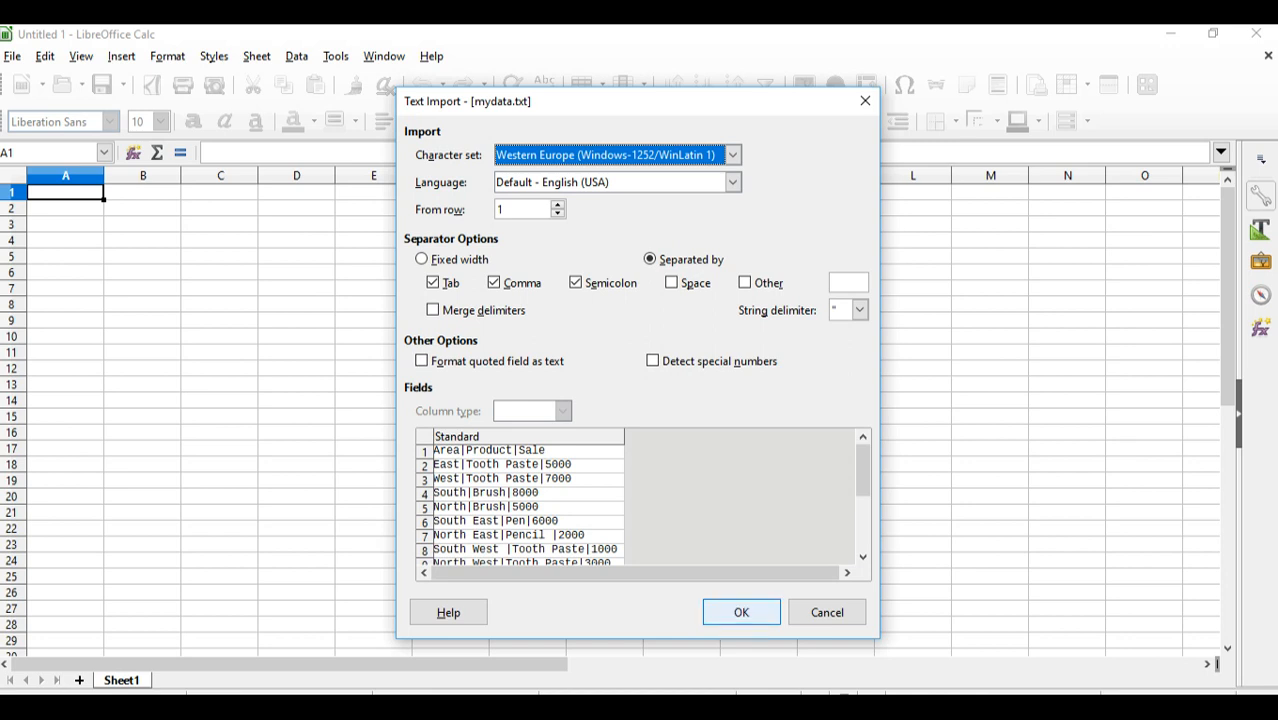
key("Return")
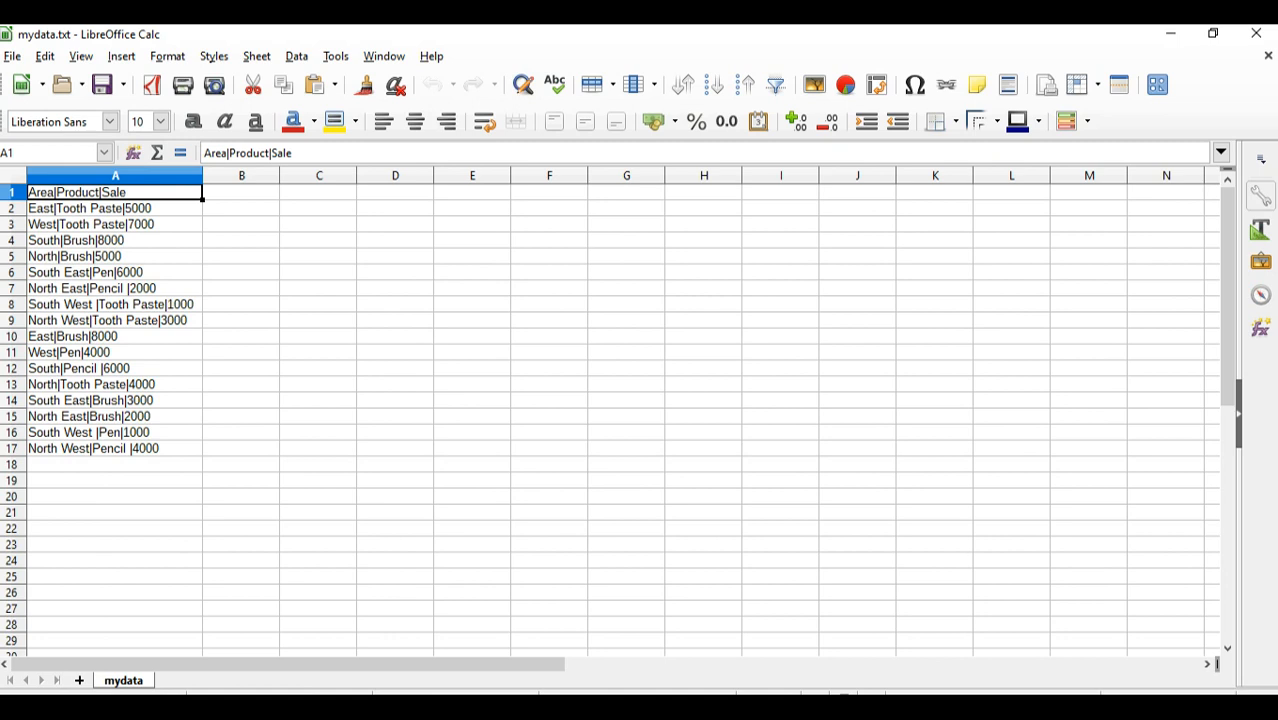
Set up Text to Columns for the whole of column A with "|" as the other separator.
key("ctrl+space")
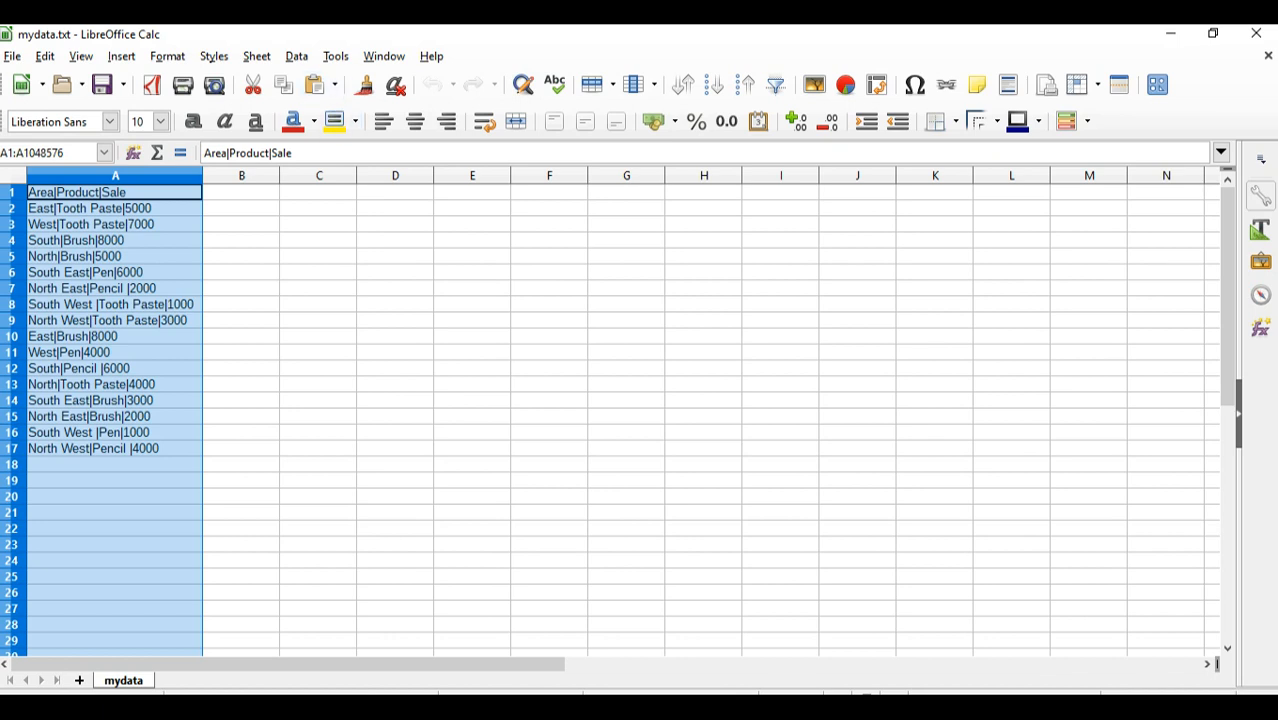
key("alt+d")
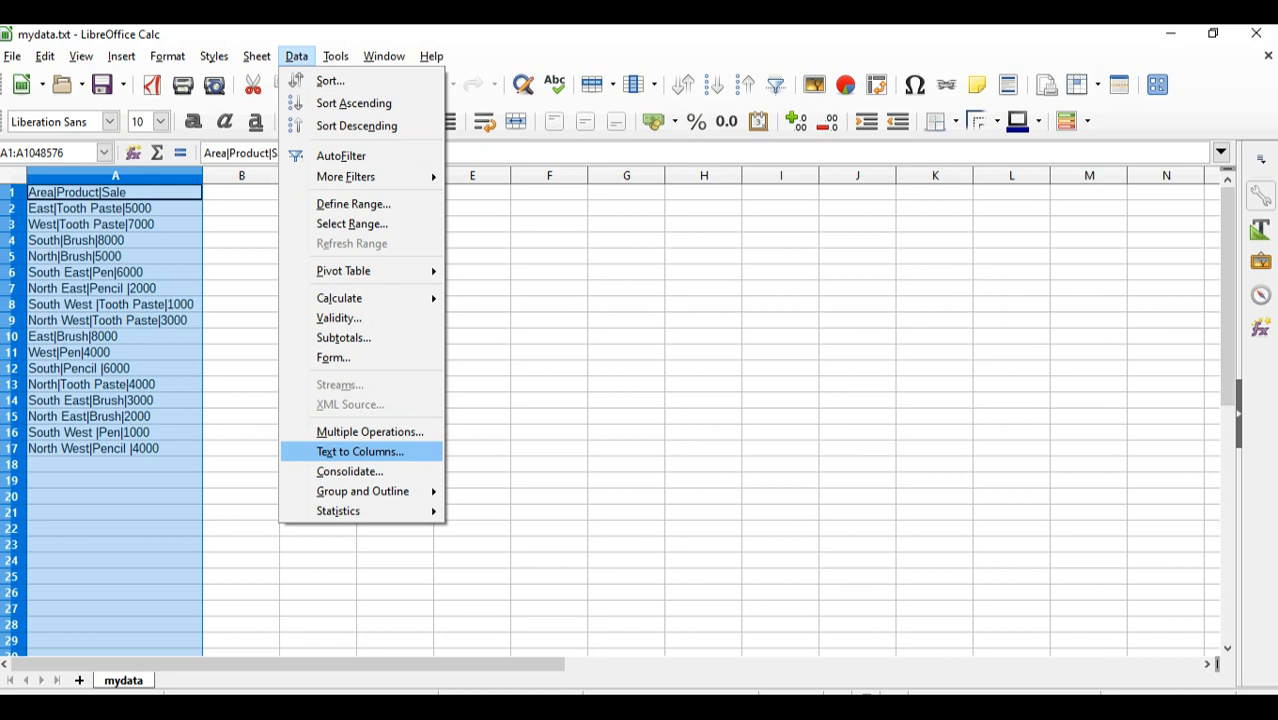
key("Return")
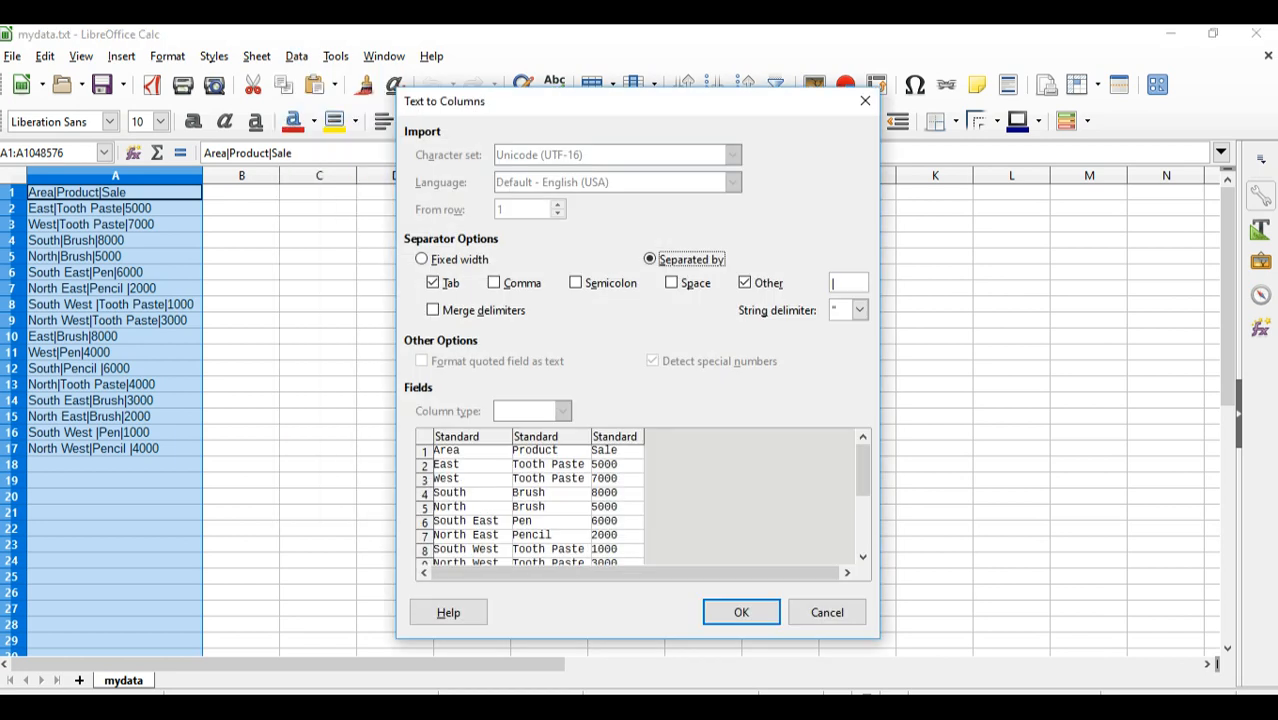
left_click(847, 283)
key("BackSpace")
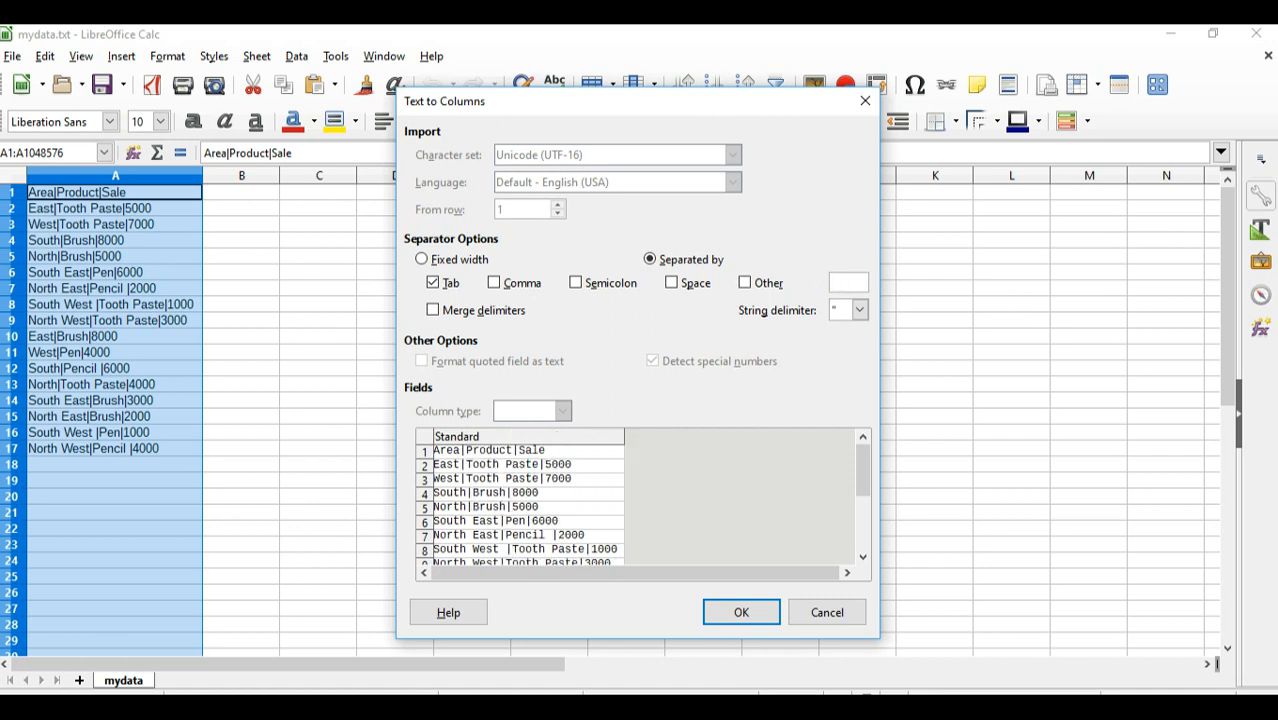
type("|")
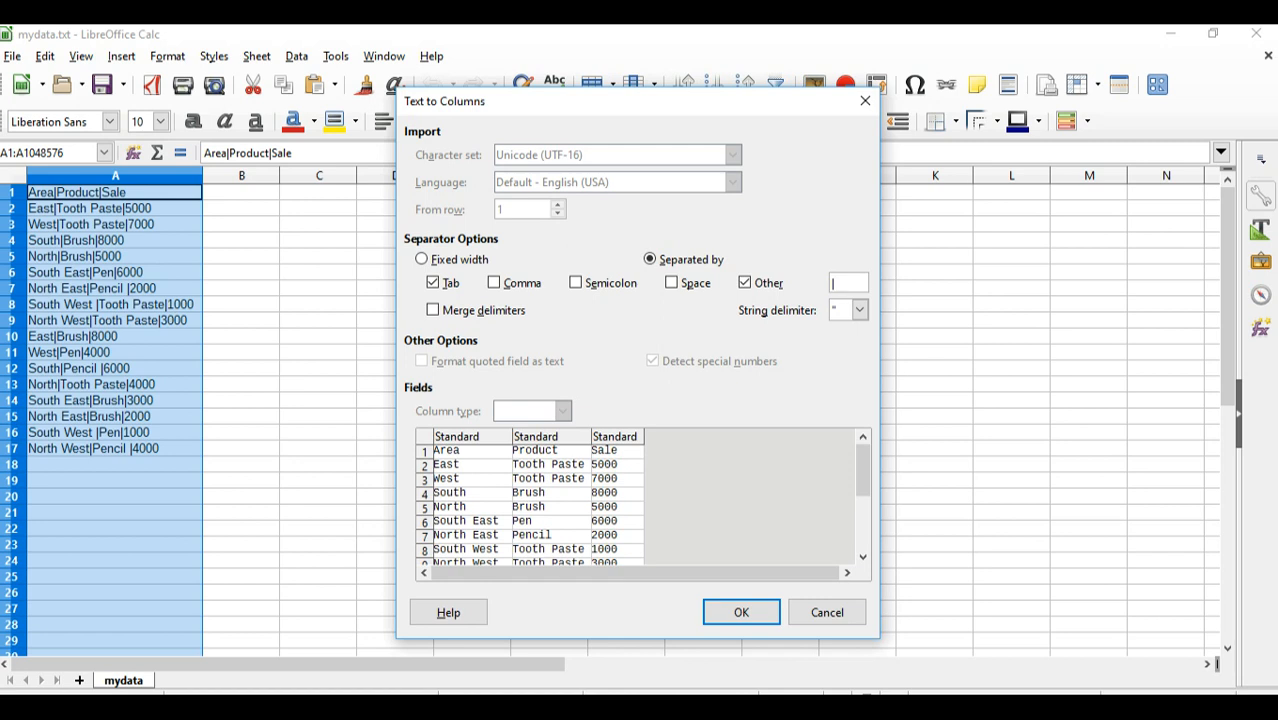
Review the column type choices for the Area, Product and Sale fields, keep Standard, and apply the split.
left_click(471, 437)
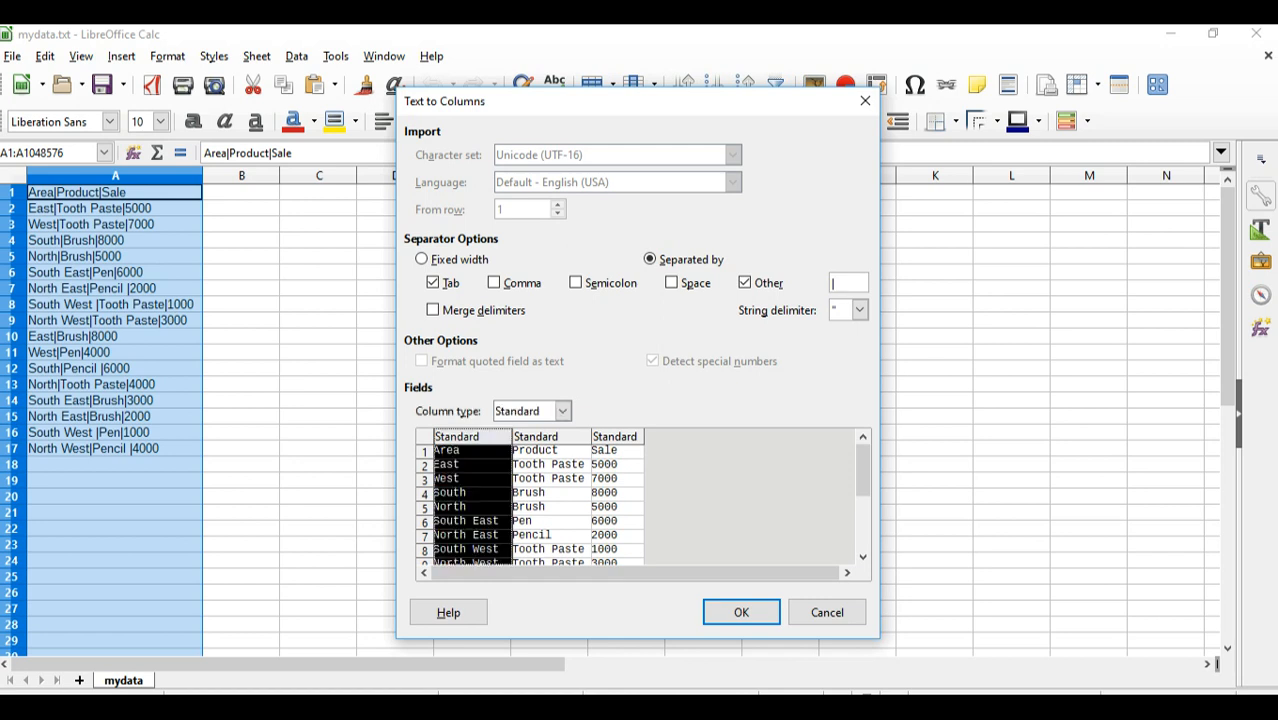
left_click(550, 437)
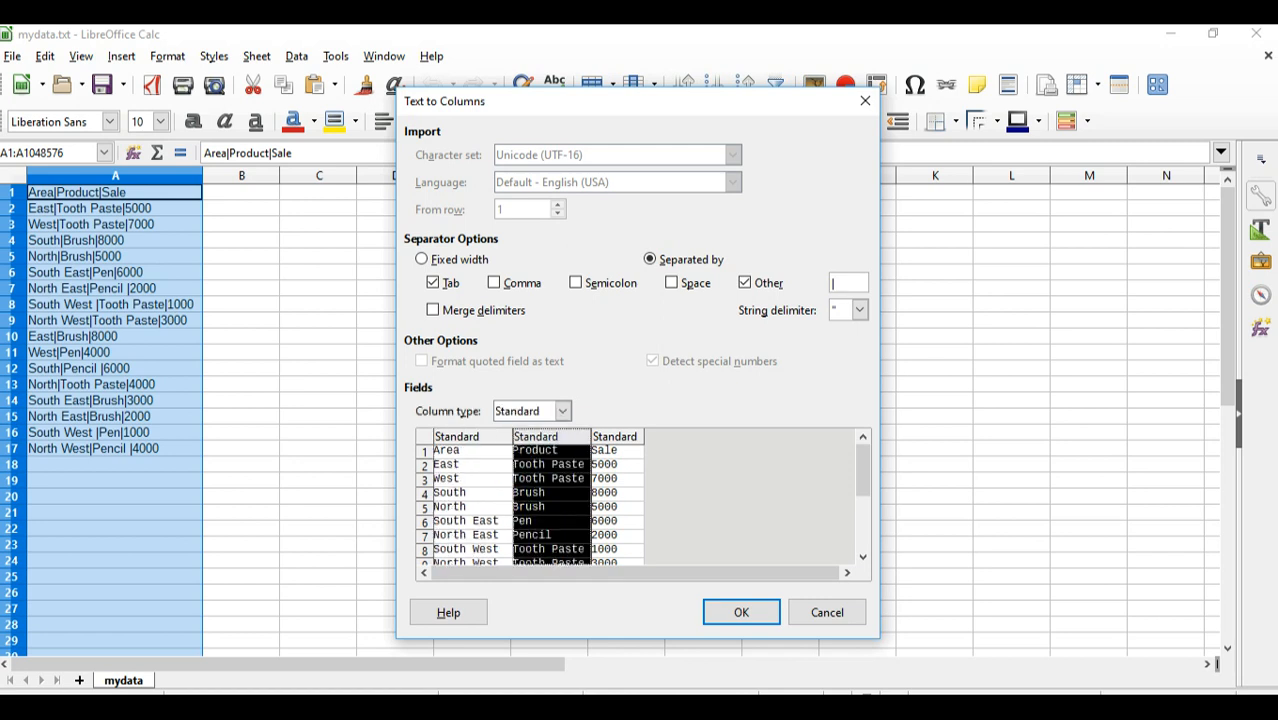
left_click(615, 437)
left_click(471, 437)
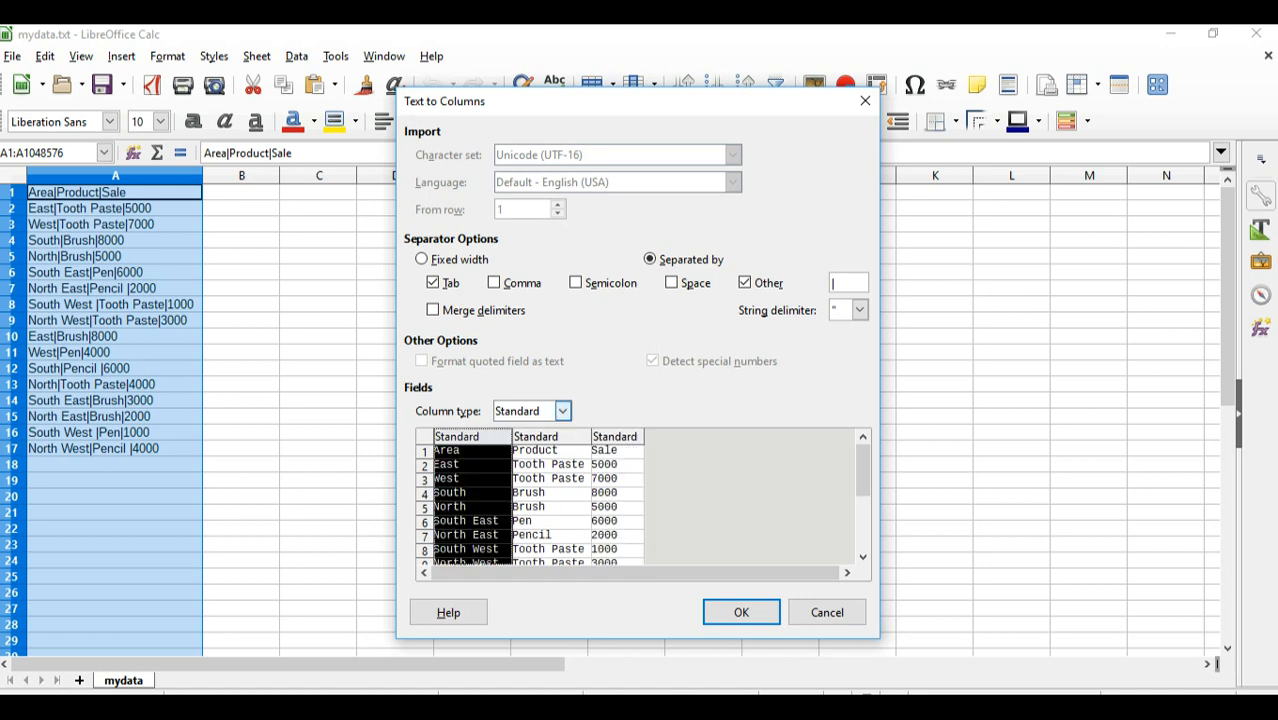
left_click(562, 411)
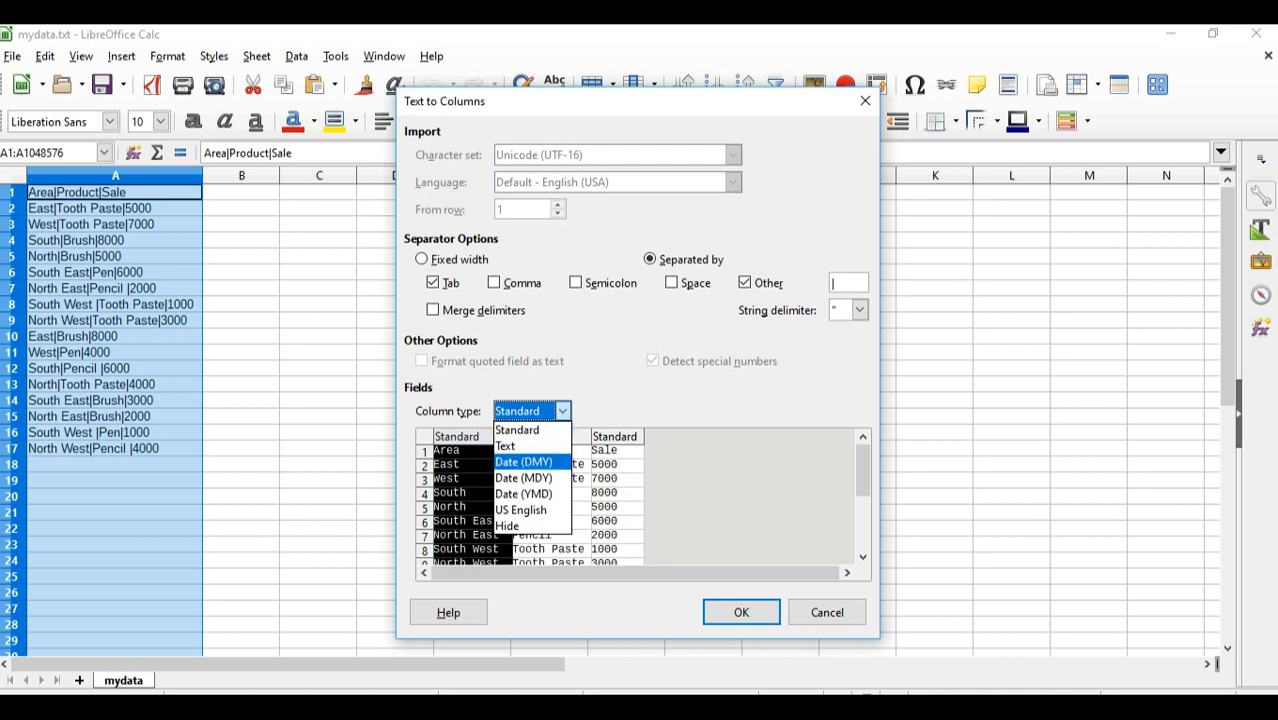
key("Escape")
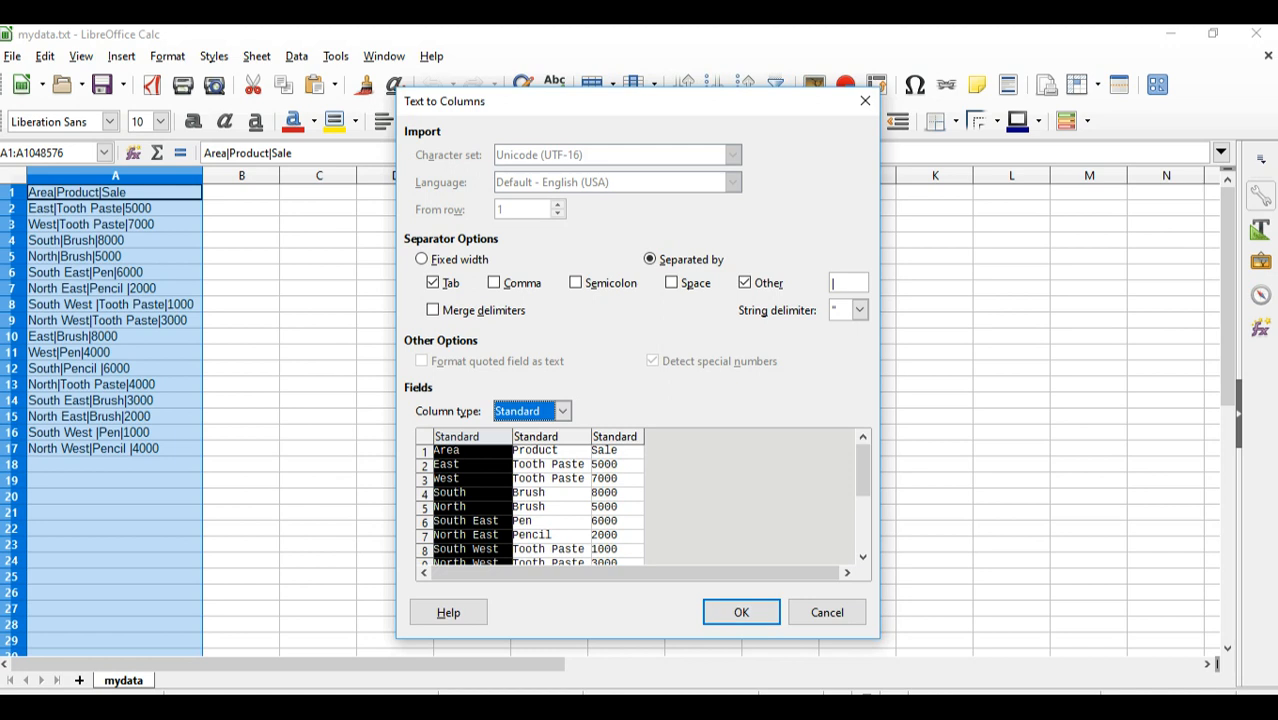
left_click(741, 612)
left_click(318, 337)
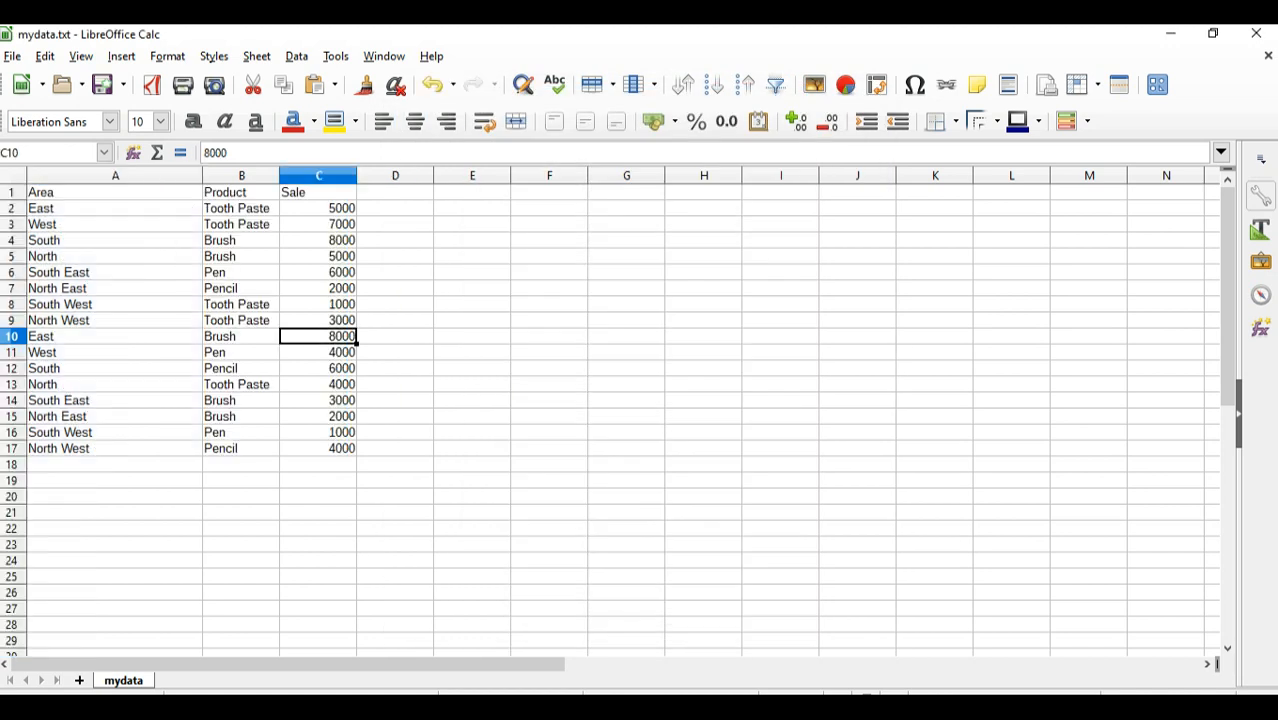
Apply outer and inner borders to every cell of the data range A1:C17.
left_click_drag(190, 192, 345, 449)
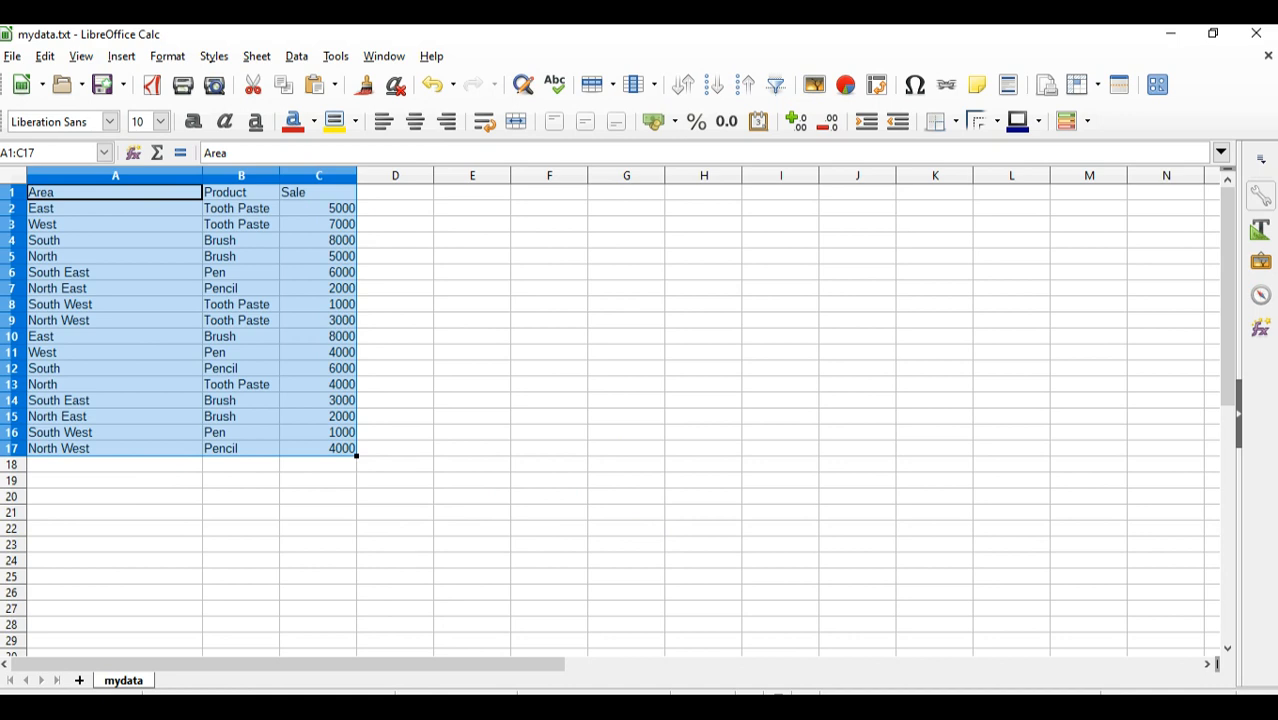
left_click(940, 122)
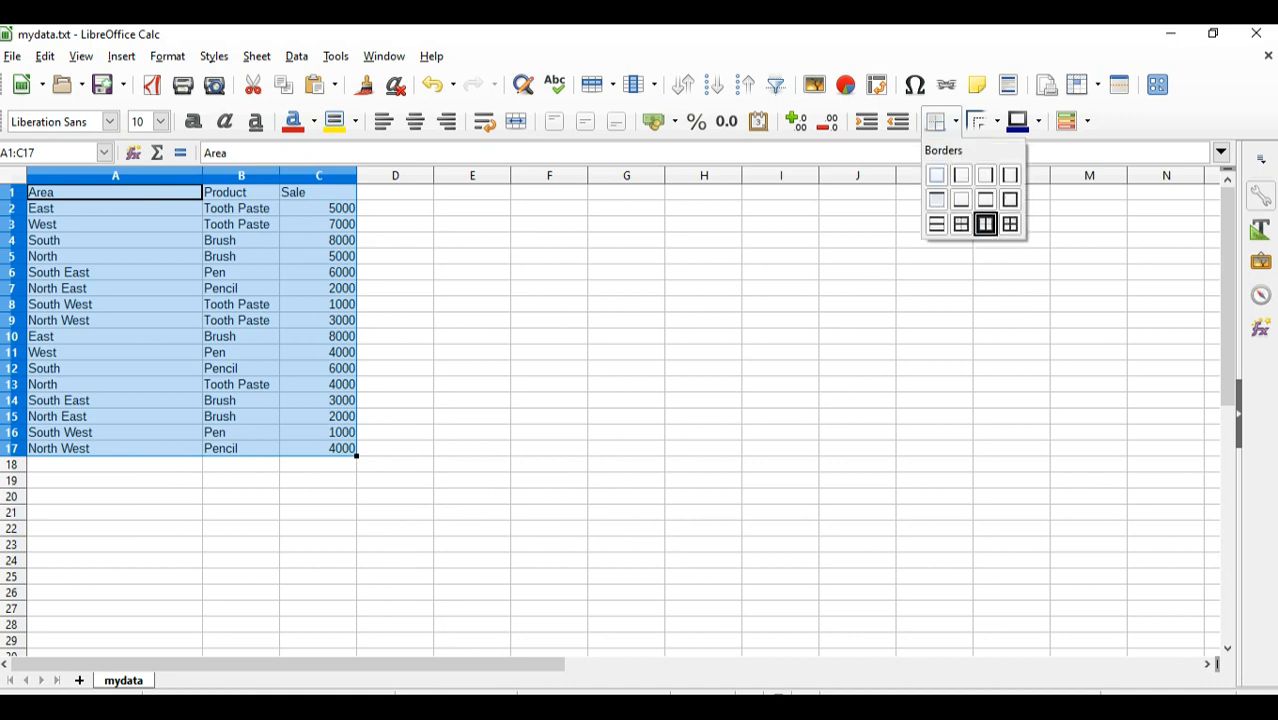
left_click(1010, 224)
left_click(318, 256)
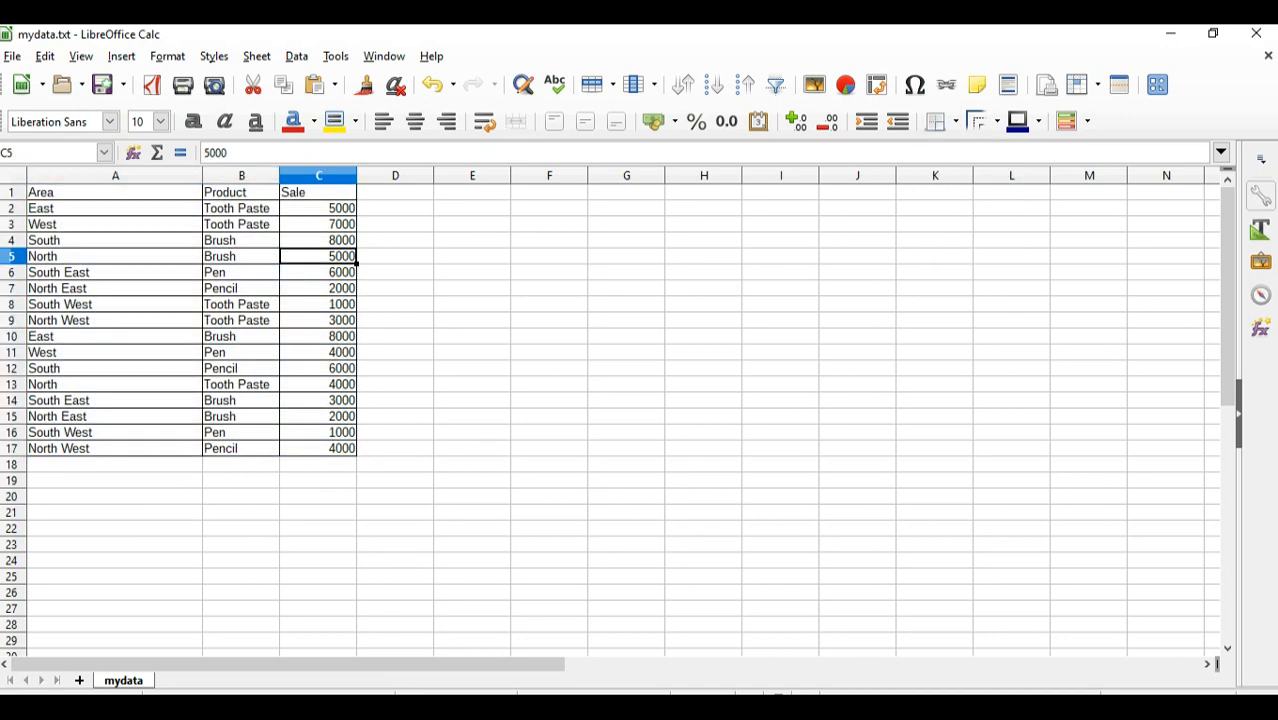
Make the Area, Product and Sale headers in A1:C1 bold.
left_click(115, 192)
left_click_drag(115, 192, 340, 193)
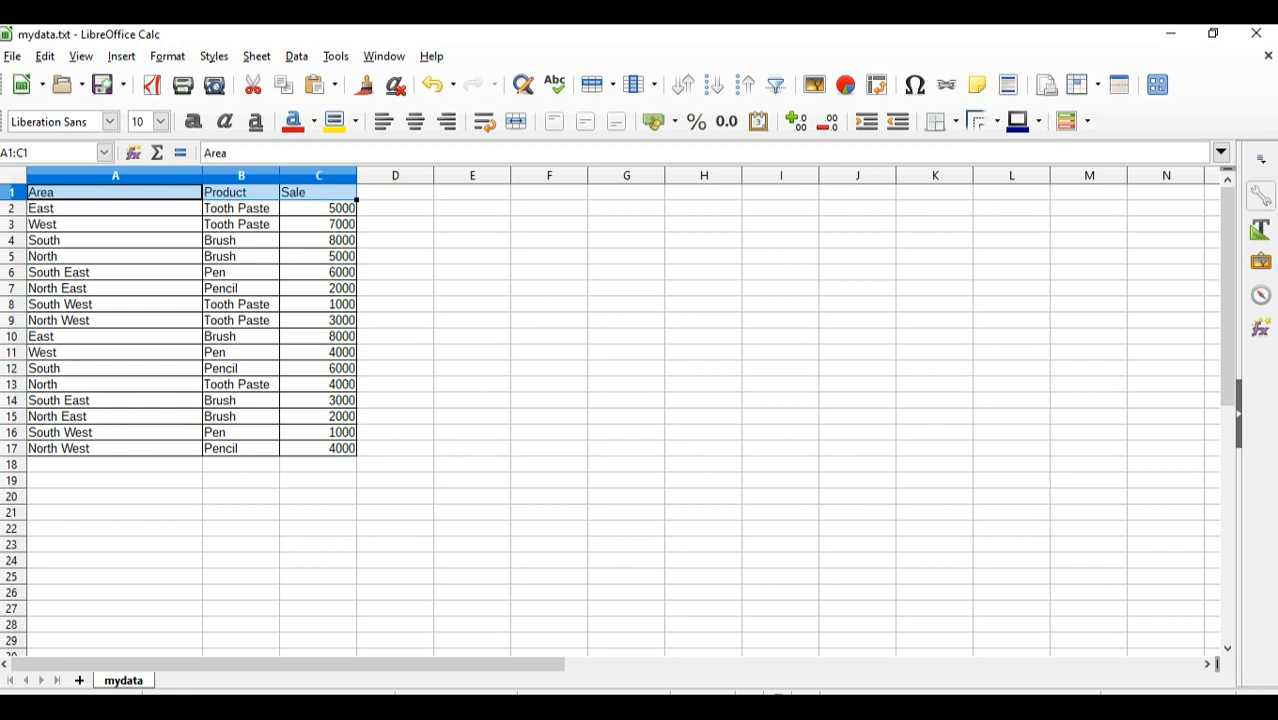
key("ctrl+b")
left_click(472, 288)
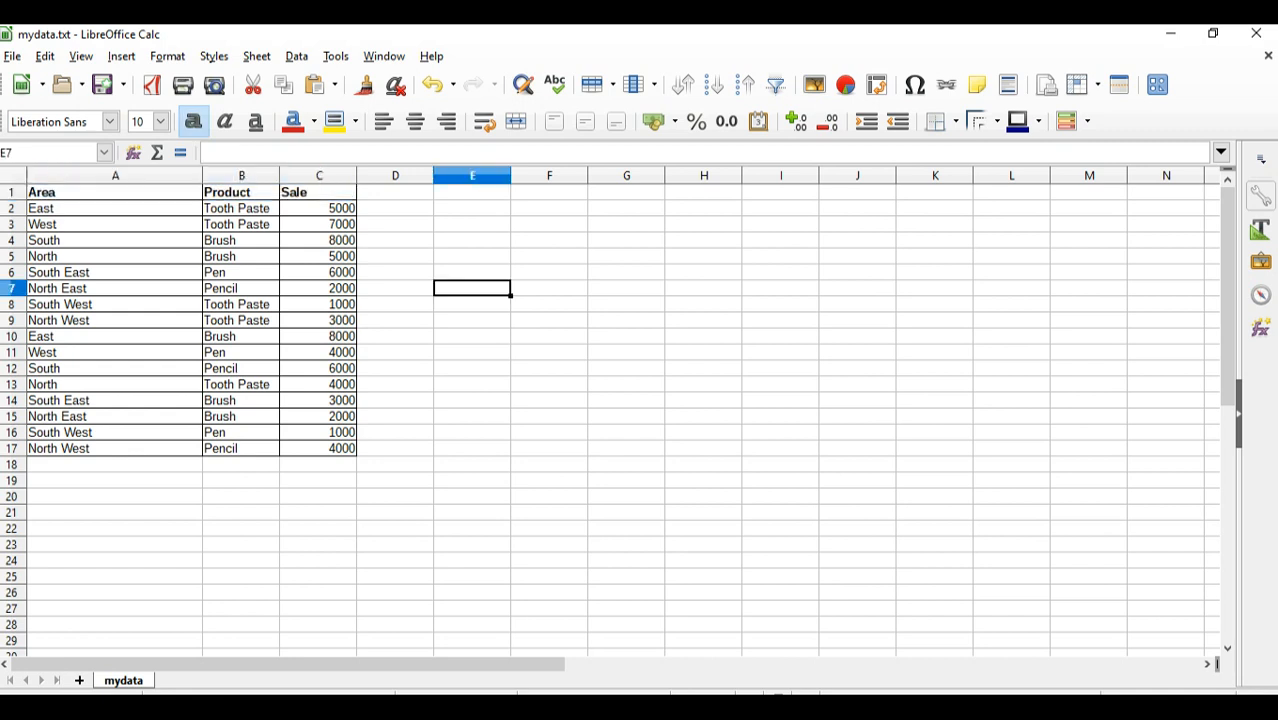
left_click(318, 240)
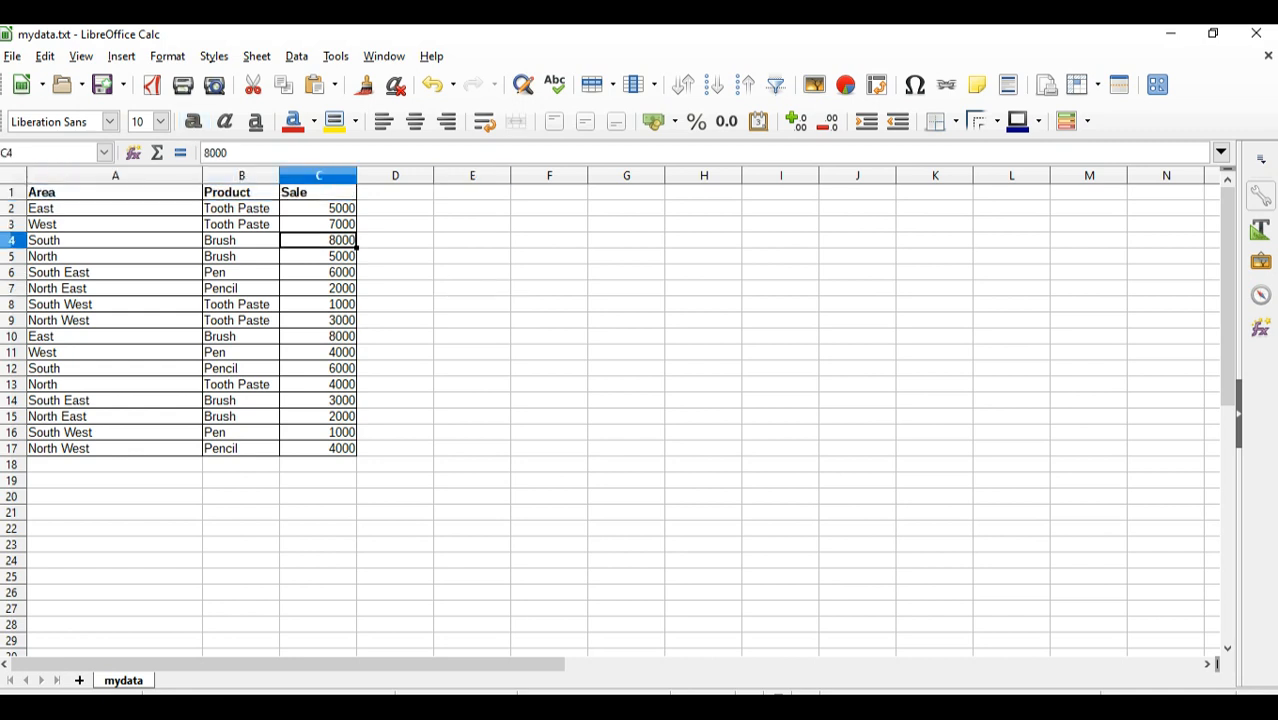